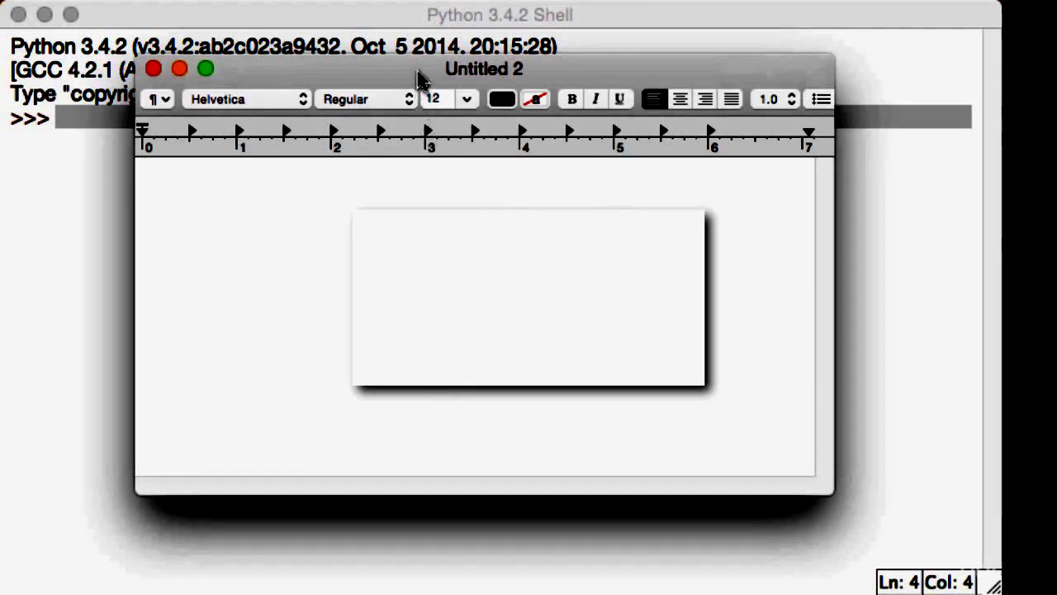
# Step: Shift the blank Untitled 2 window further left and bring TextEdit forward via Spotlight
pyautogui.moveTo(420, 77); pyautogui.dragTo(377, 47)
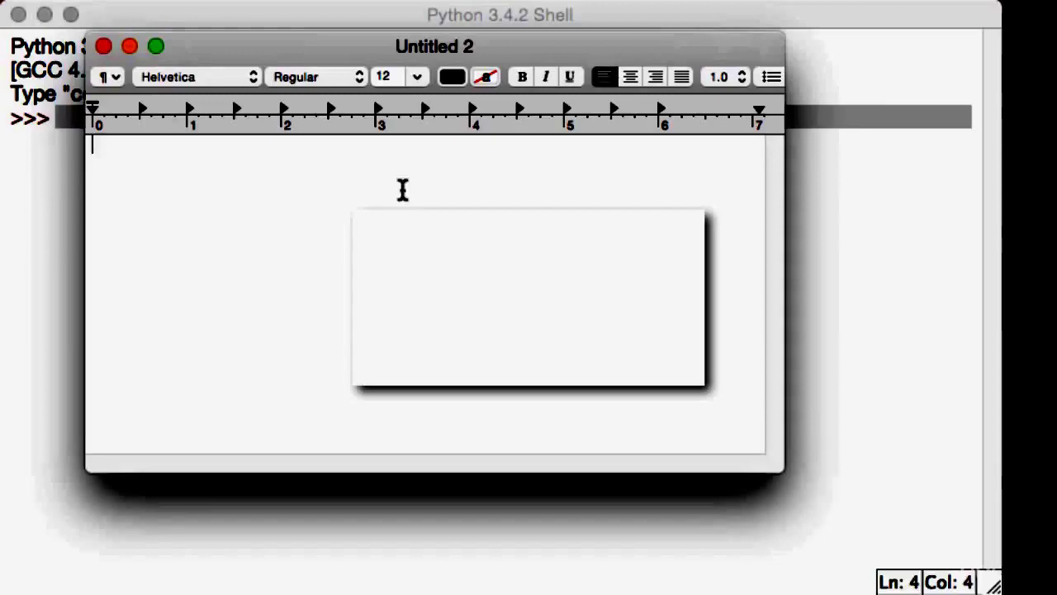
pyautogui.press('super+space')
pyautogui.click(970, 277)
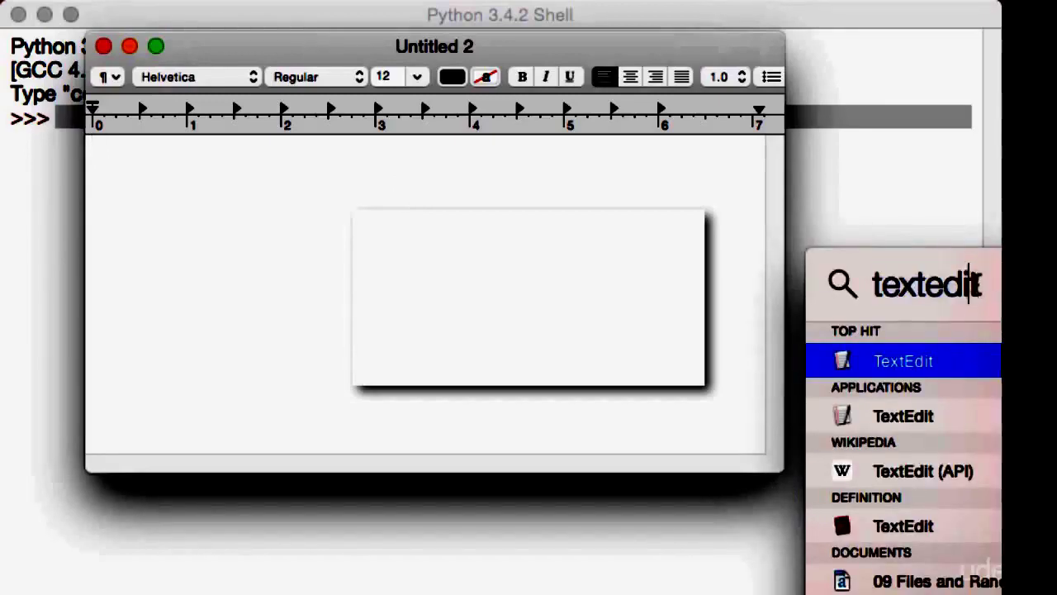
pyautogui.press('super+a')
pyautogui.click(925, 364)
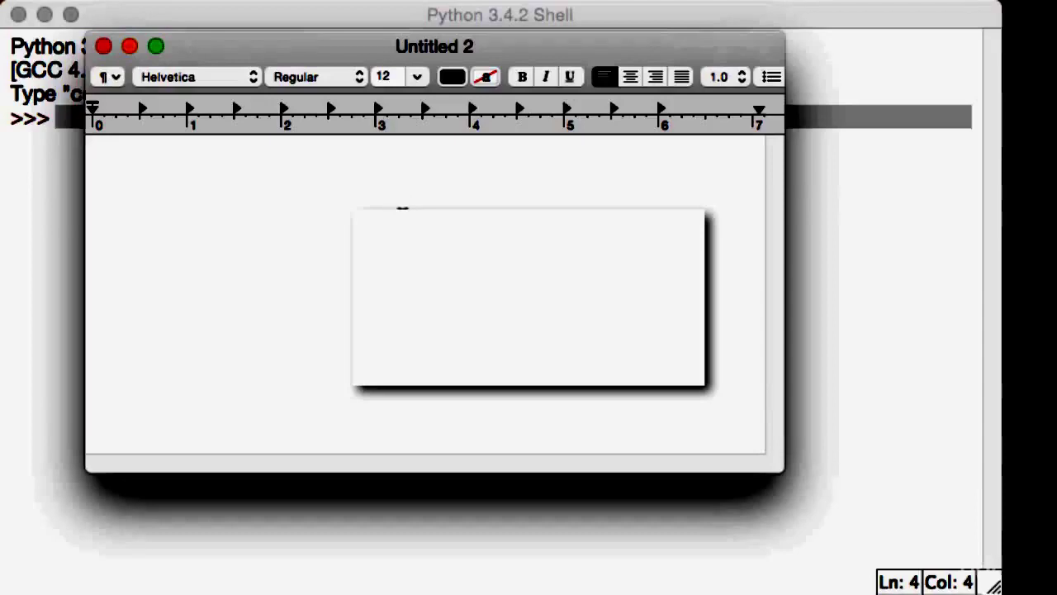
# Step: Type the first line 'This is a Python File.', fixing typos along the way
pyautogui.write('asdasd')
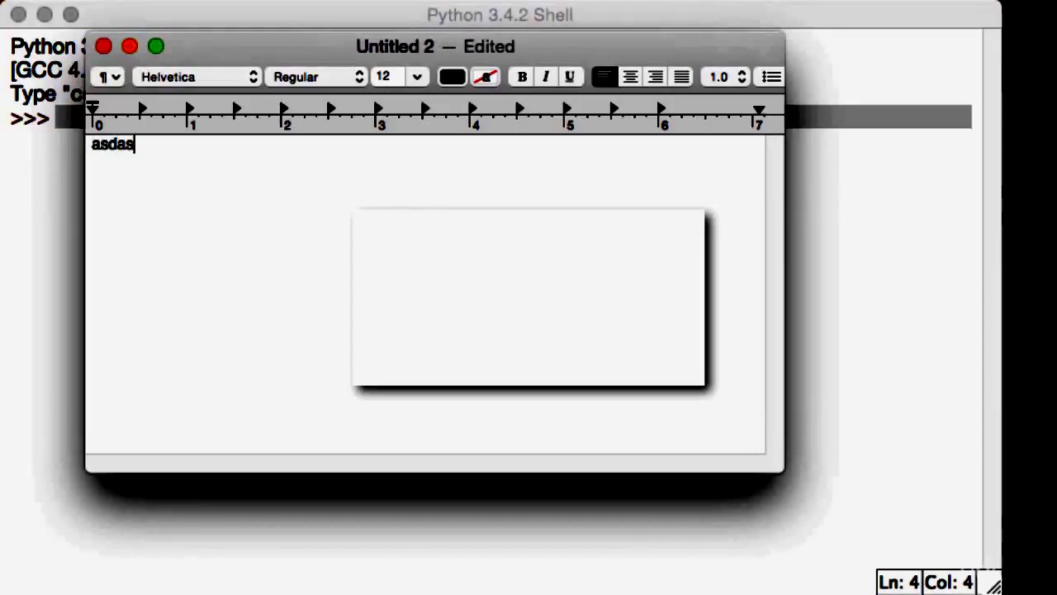
pyautogui.press('BackSpace')
pyautogui.press('BackSpace')
pyautogui.press('BackSpace')
pyautogui.press('BackSpace')
pyautogui.press('BackSpace')
pyautogui.press('BackSpace')
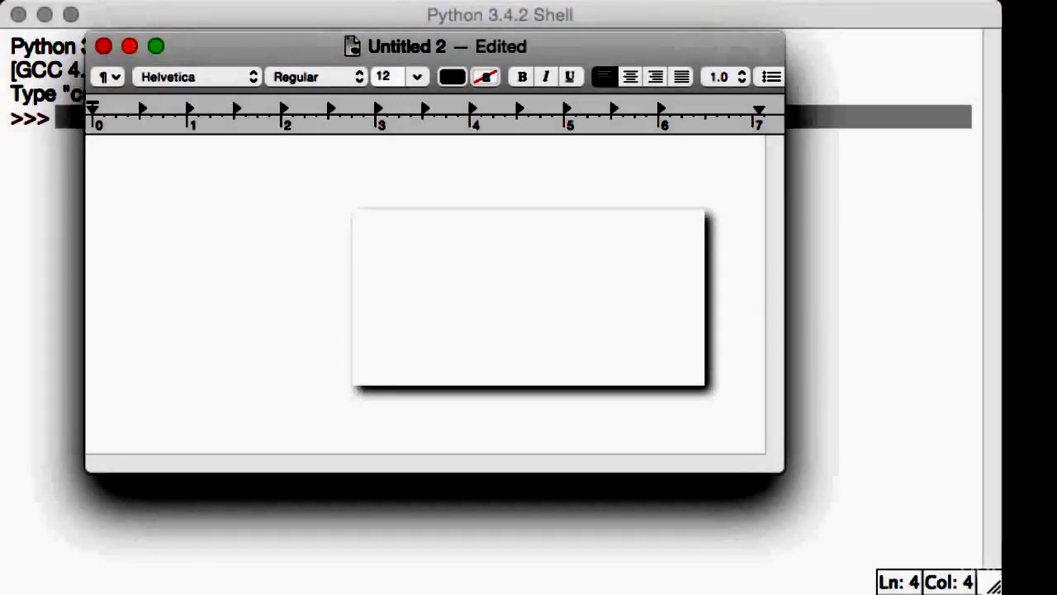
pyautogui.write('THis')
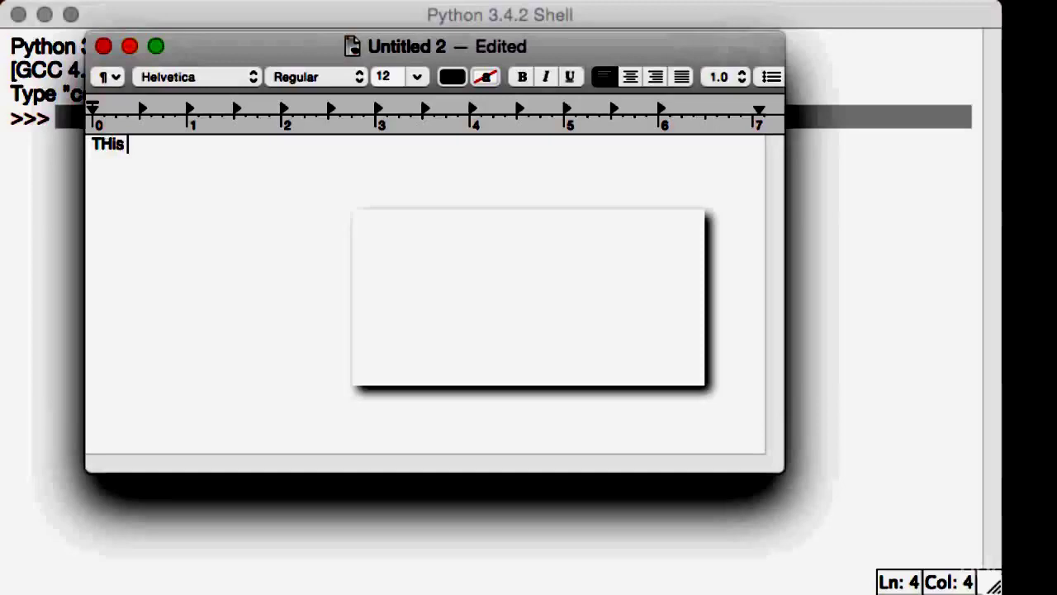
pyautogui.write(' is a ')
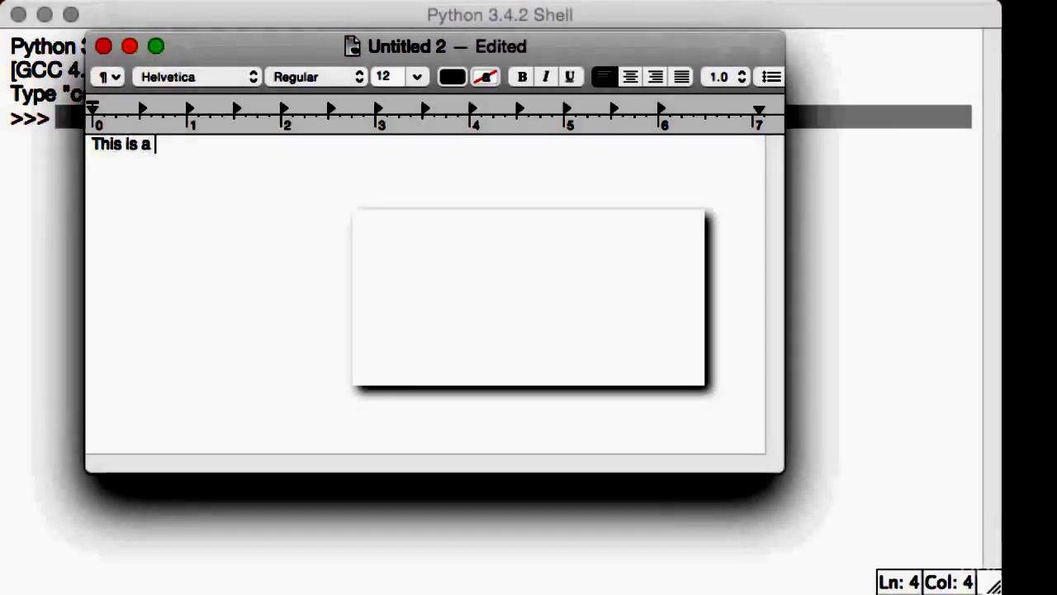
pyautogui.write('Python Filoe.')
pyautogui.press('BackSpace')
pyautogui.press('BackSpace')
pyautogui.press('BackSpace')
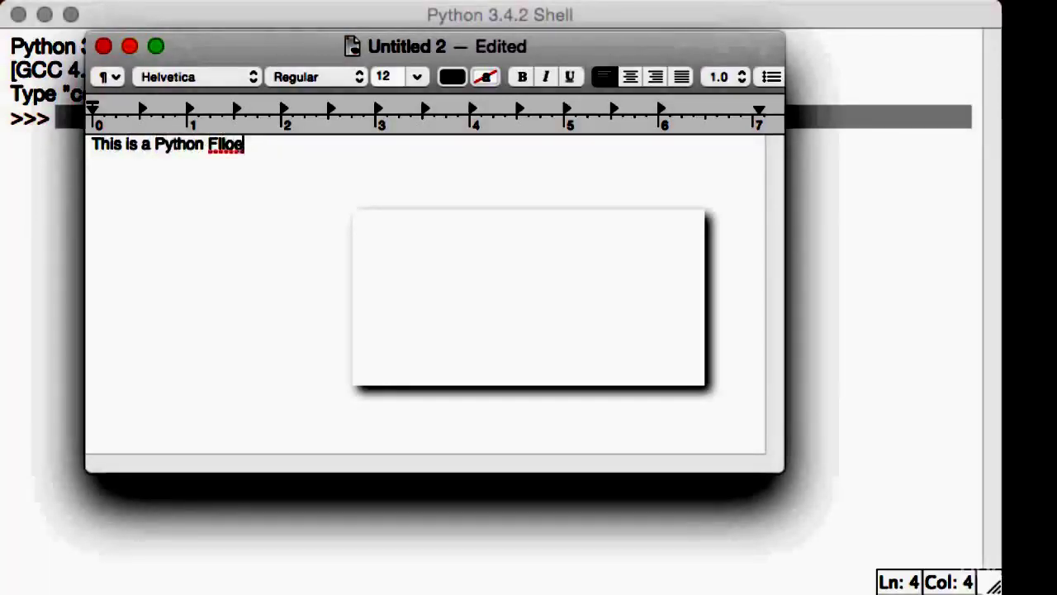
pyautogui.write('e.')
pyautogui.press('Return')
pyautogui.press('Return')
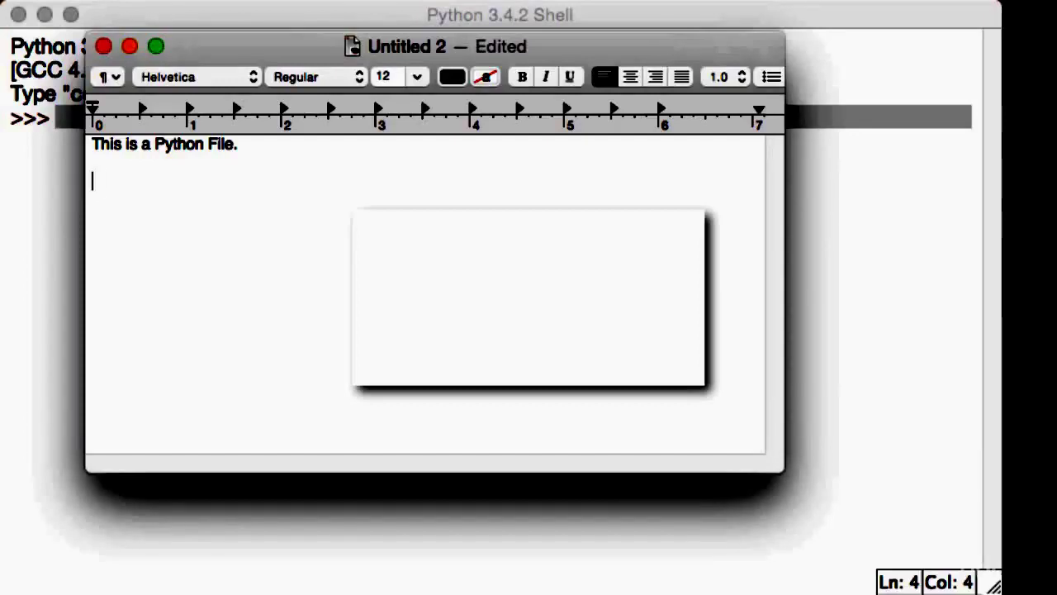
# Step: Add the lines 'Python is fantastic language.' and 'Mac OS is a fantastic OS.'
pyautogui.write('Pyth')
pyautogui.press('BackSpace')
pyautogui.press('BackSpace')
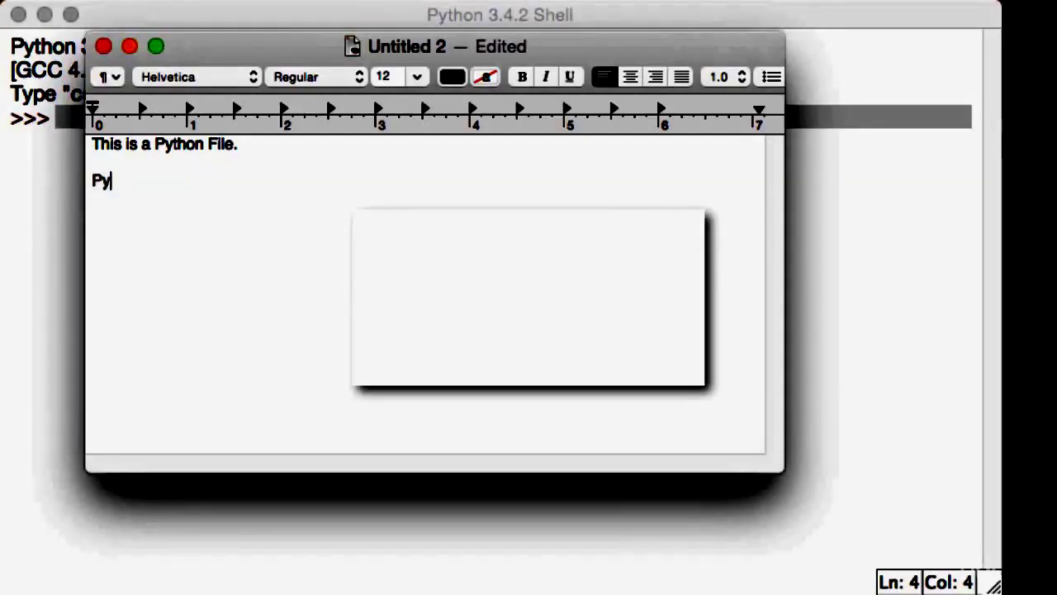
pyautogui.write('thon is fant')
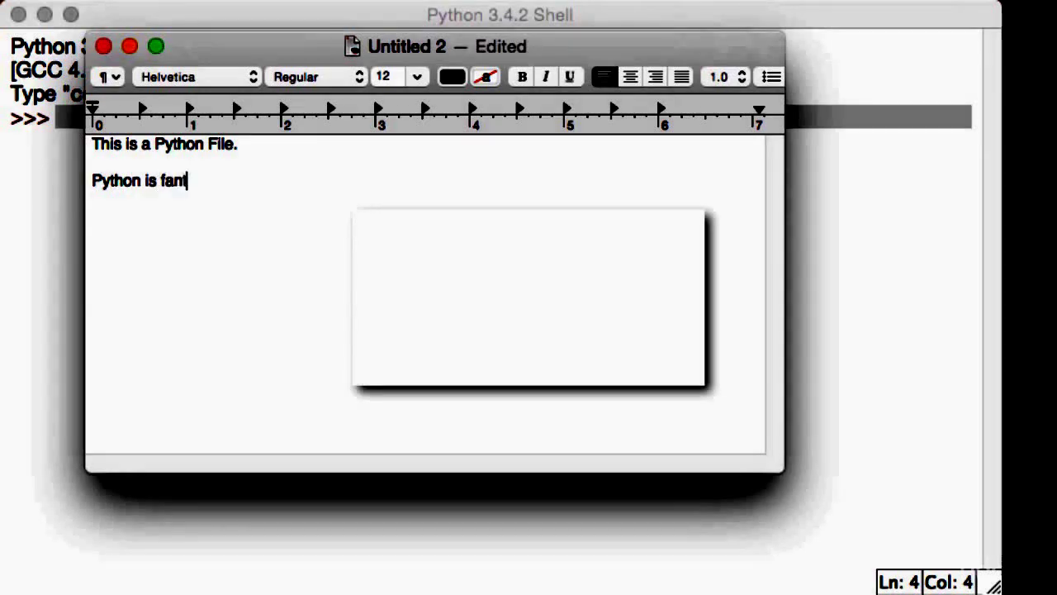
pyautogui.write('astic language/')
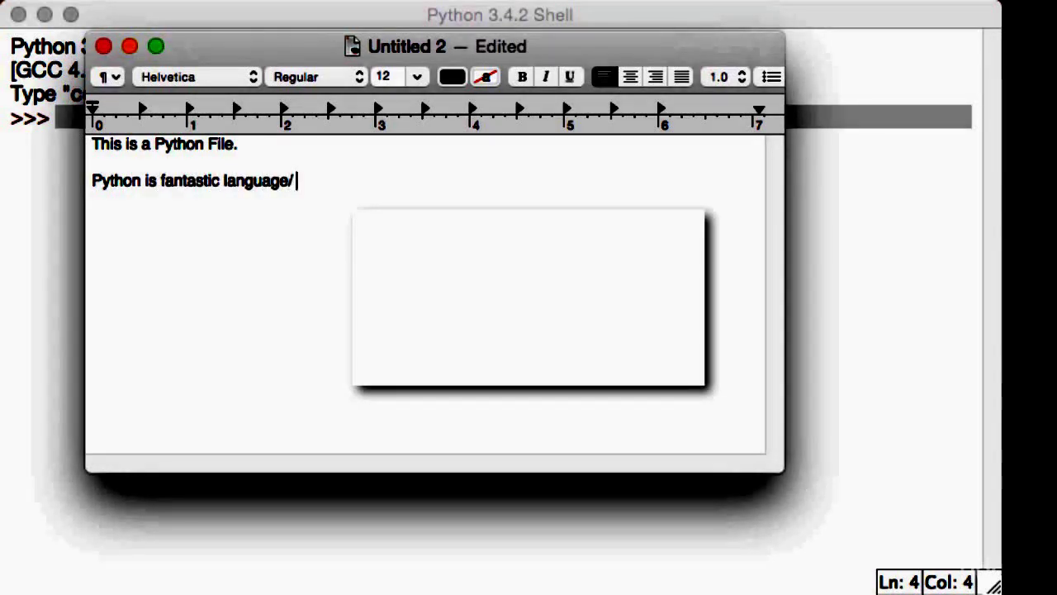
pyautogui.press('BackSpace')
pyautogui.press('BackSpace')
pyautogui.write('.')
pyautogui.press('Return')
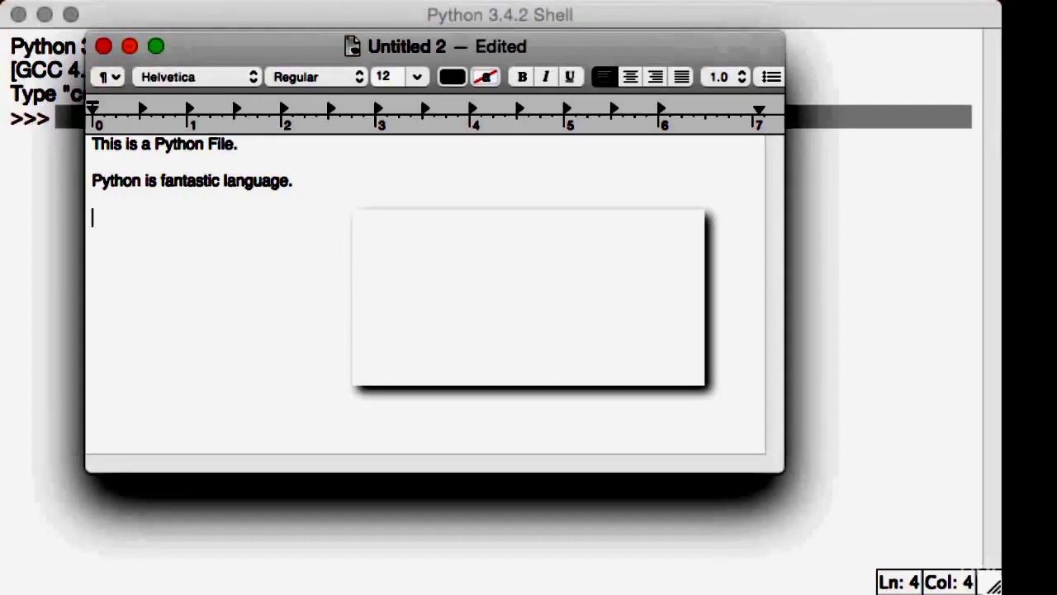
pyautogui.write('Mac OS is a')
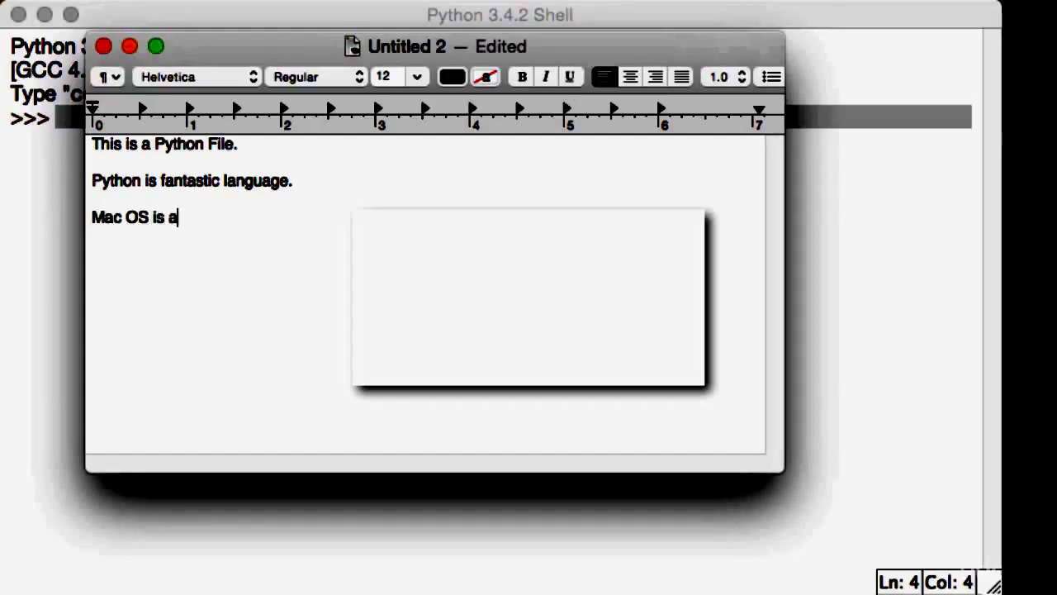
pyautogui.write(' fantastic OS')
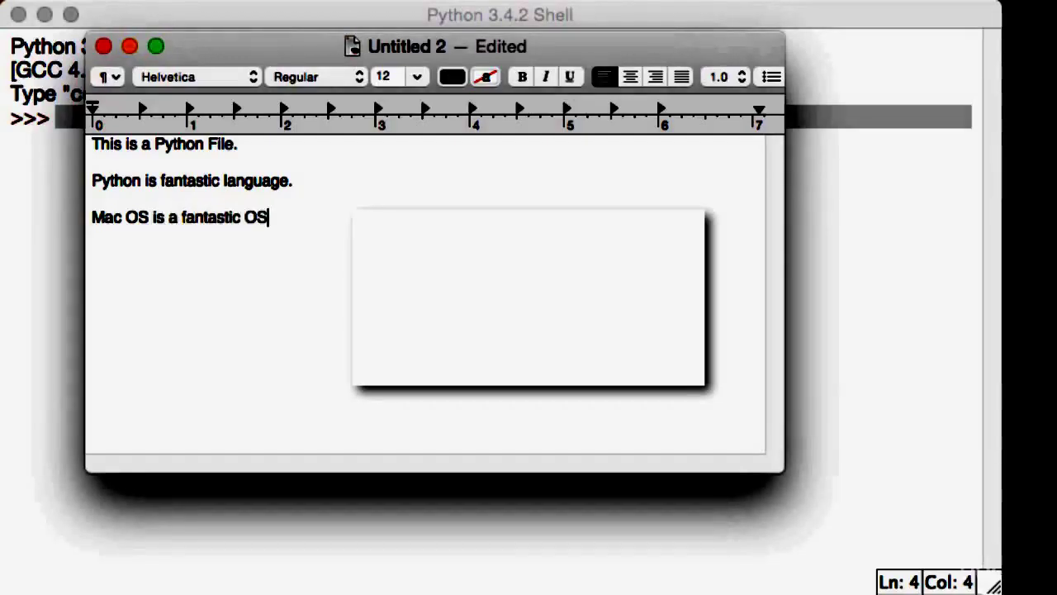
pyautogui.write('.')
pyautogui.press('Return')
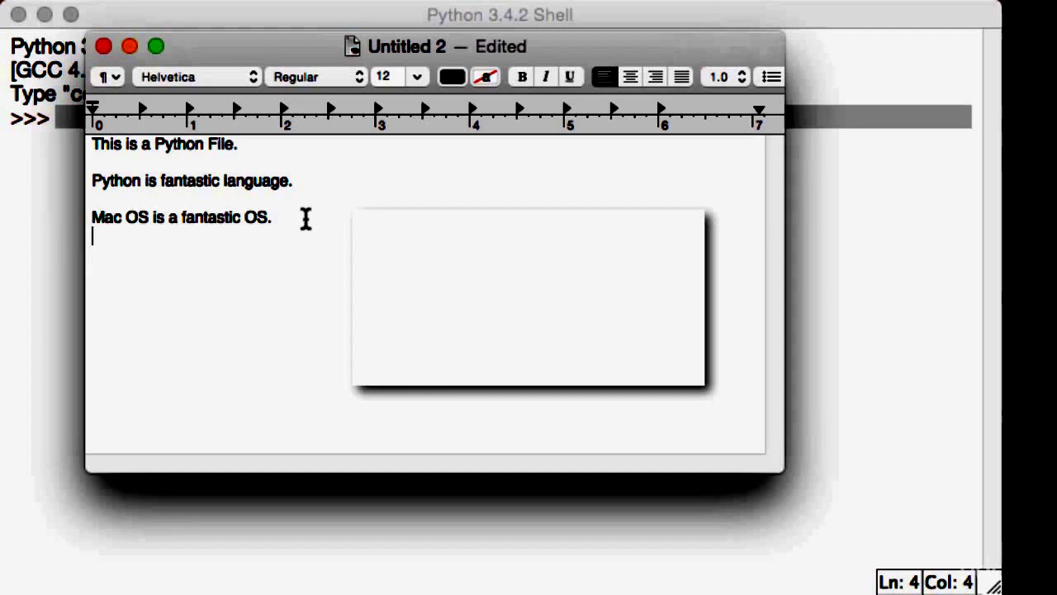
pyautogui.press('super+s')
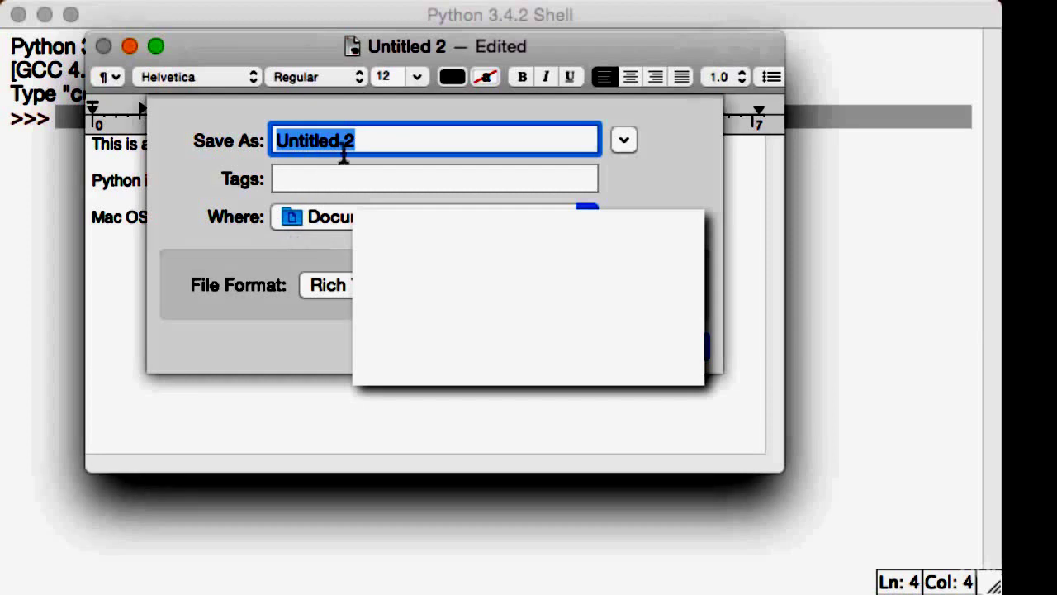
pyautogui.moveTo(382, 142); pyautogui.dragTo(185, 160)
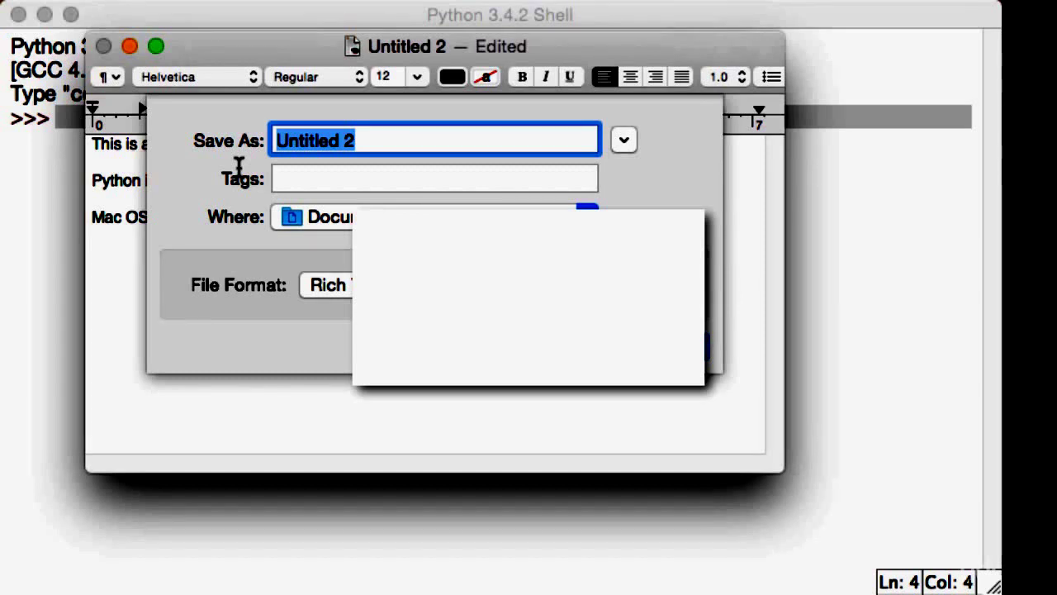
pyautogui.write('testfile')
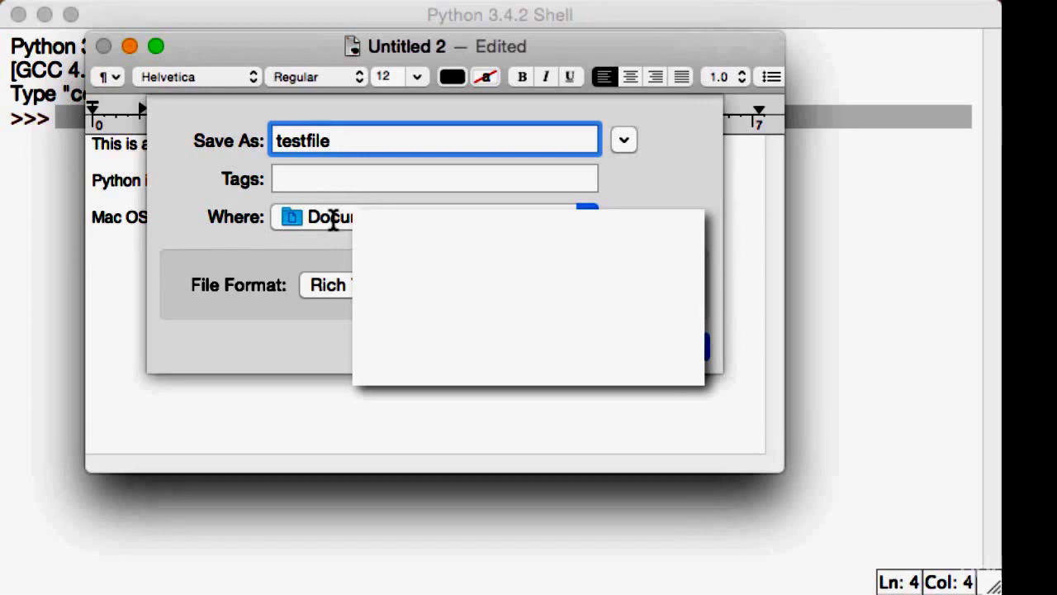
pyautogui.click(327, 284)
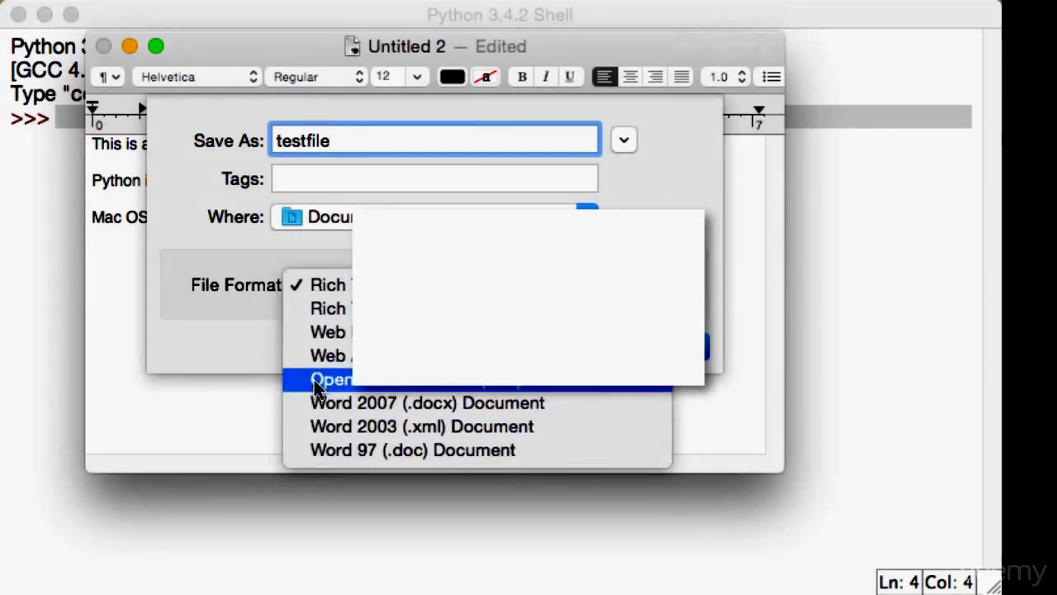
pyautogui.press('Escape')
pyautogui.press('Escape')
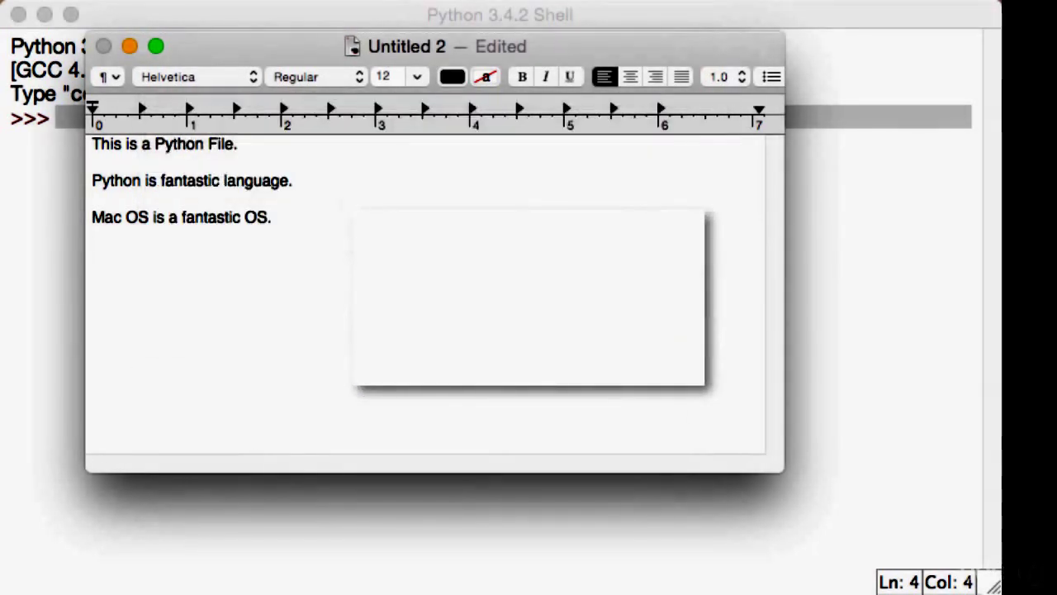
# Step: Convert the document to plain text from the Format menu, then select all its text
pyautogui.click(293, 2)
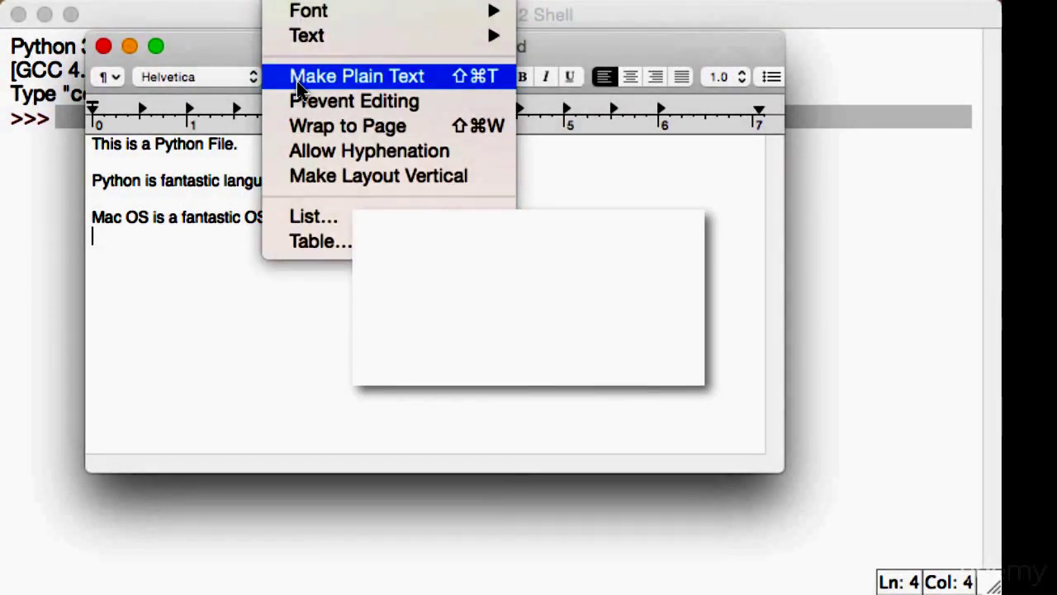
pyautogui.moveTo(311, 47)
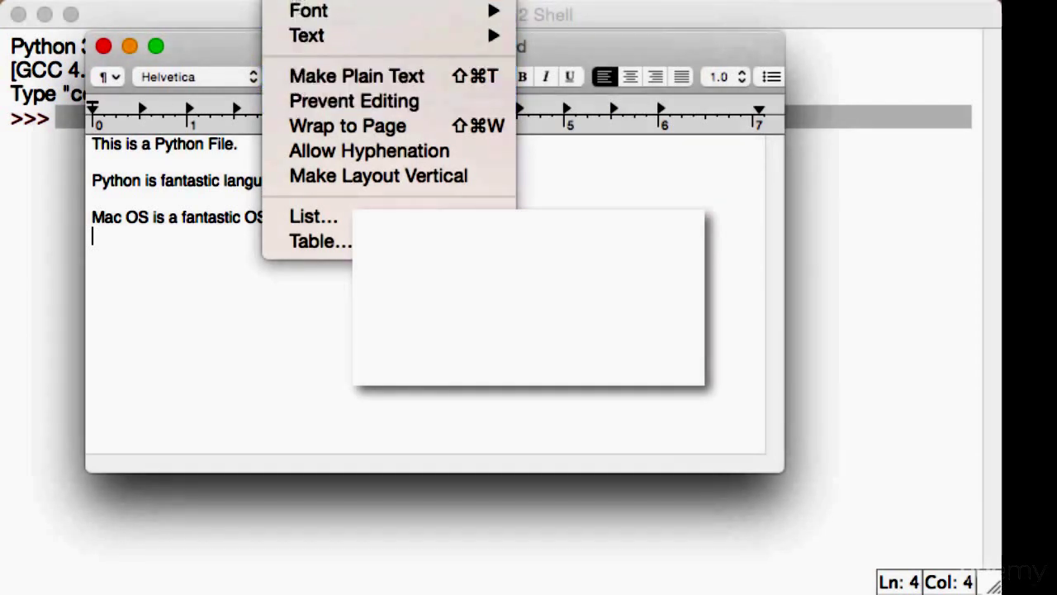
pyautogui.click(306, 77)
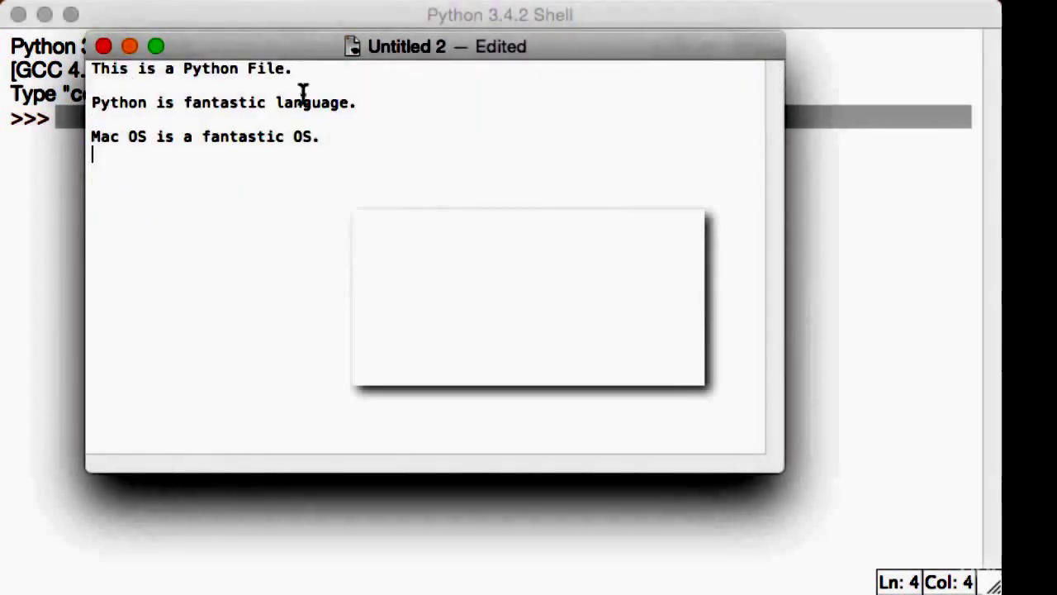
pyautogui.press('super+a')
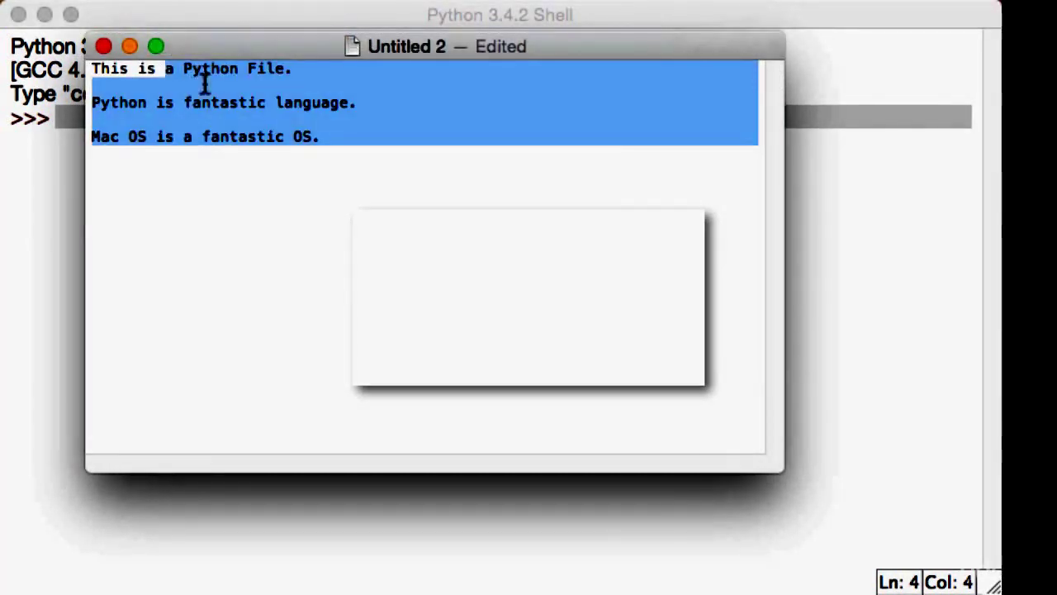
# Step: Save the document as 'testfile' in the Documents folder
pyautogui.press('super+s')
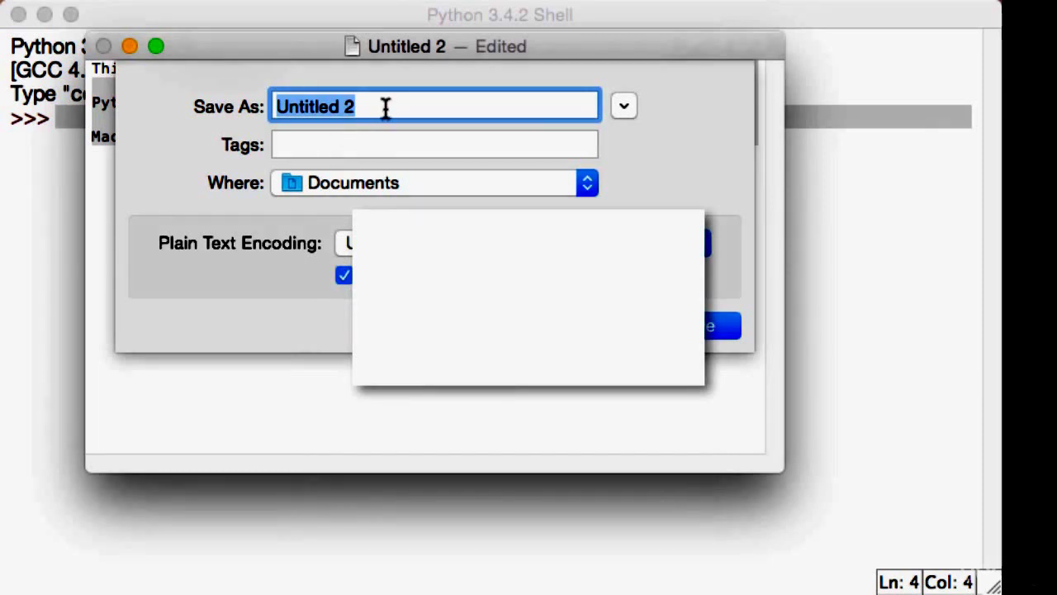
pyautogui.write('testfile')
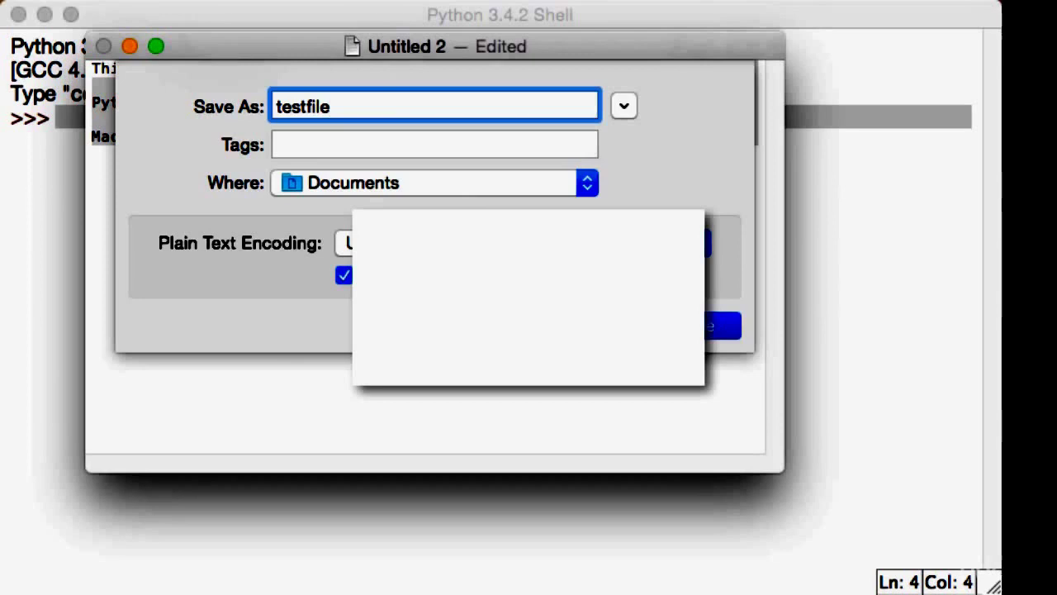
pyautogui.press('Return')
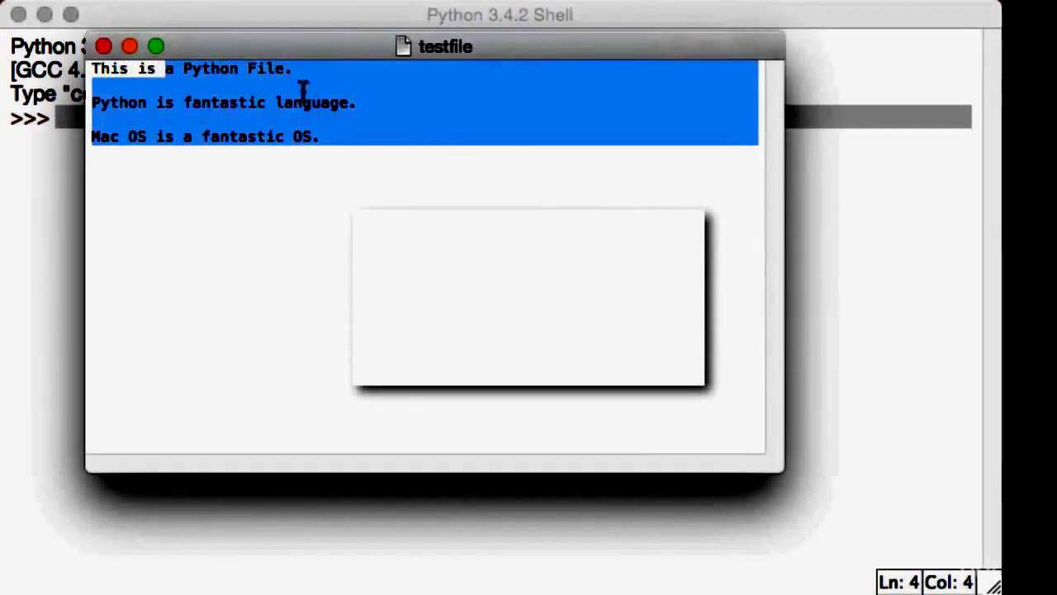